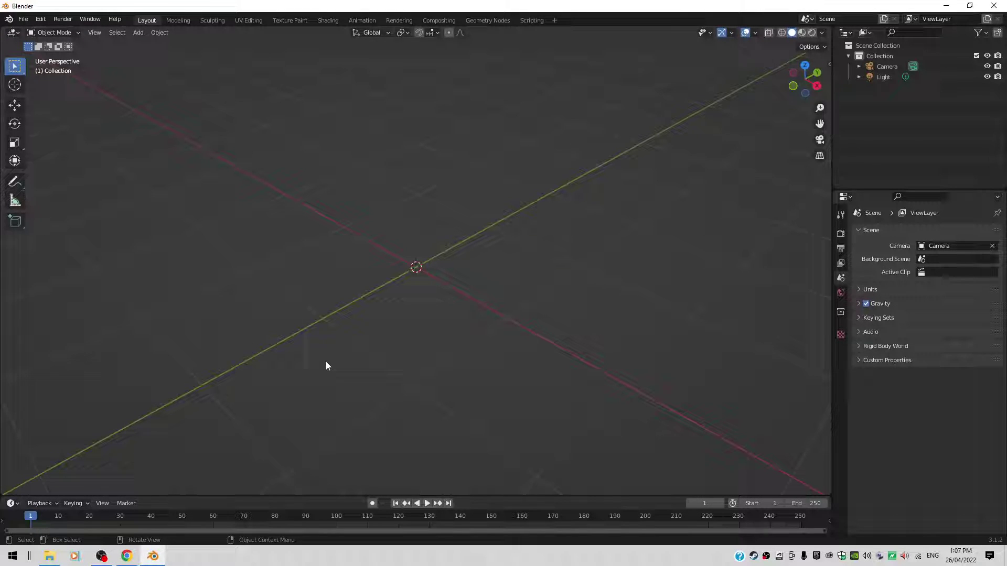
Add an Ico Sphere mesh at the scene origin and zoom in on it.
{"action": "key", "text": "shift+a"}
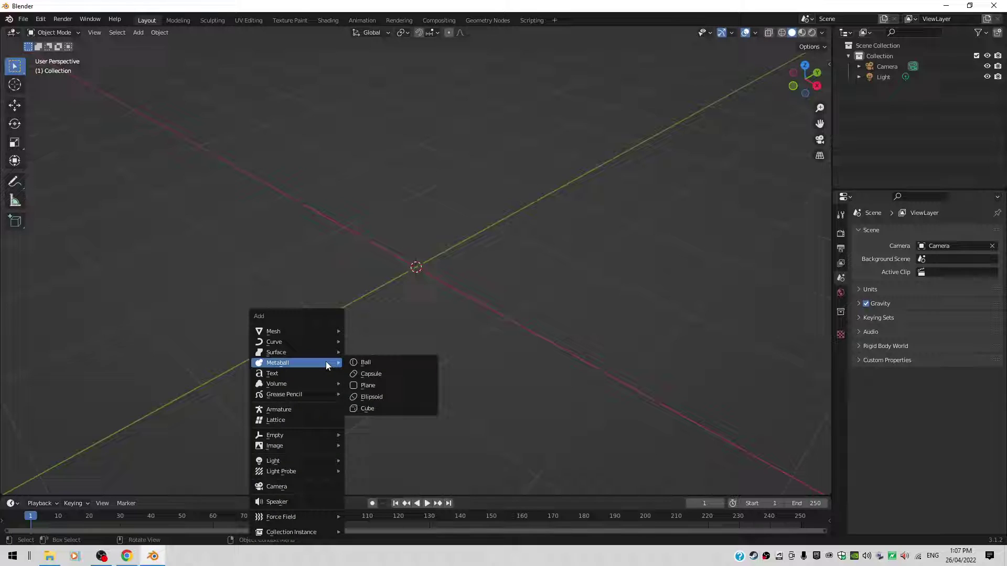
{"action": "mouse_move", "coordinate": [311, 327]}
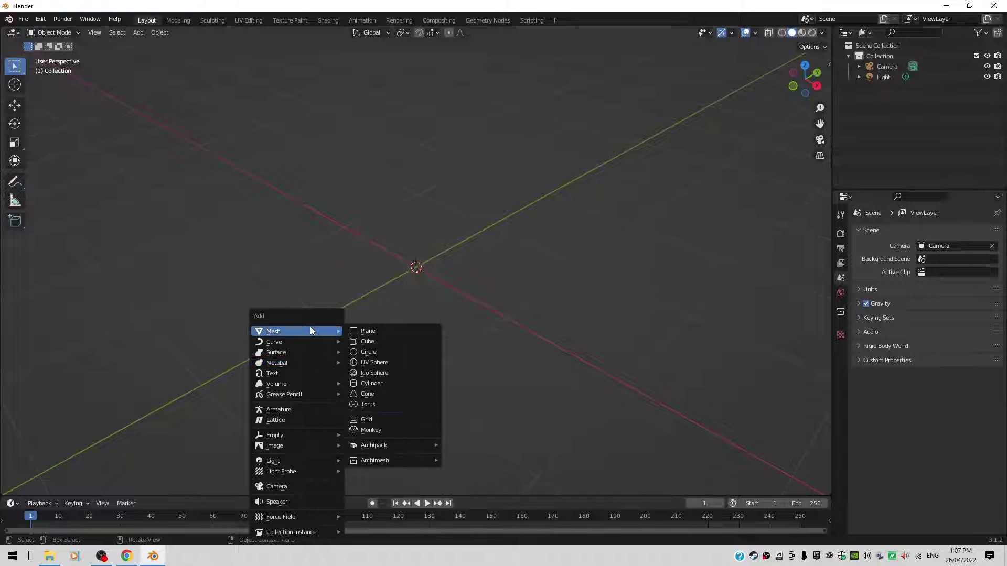
{"action": "left_click", "coordinate": [382, 372]}
{"action": "scroll", "coordinate": [453, 390], "scroll_direction": "up", "scroll_amount": 2}
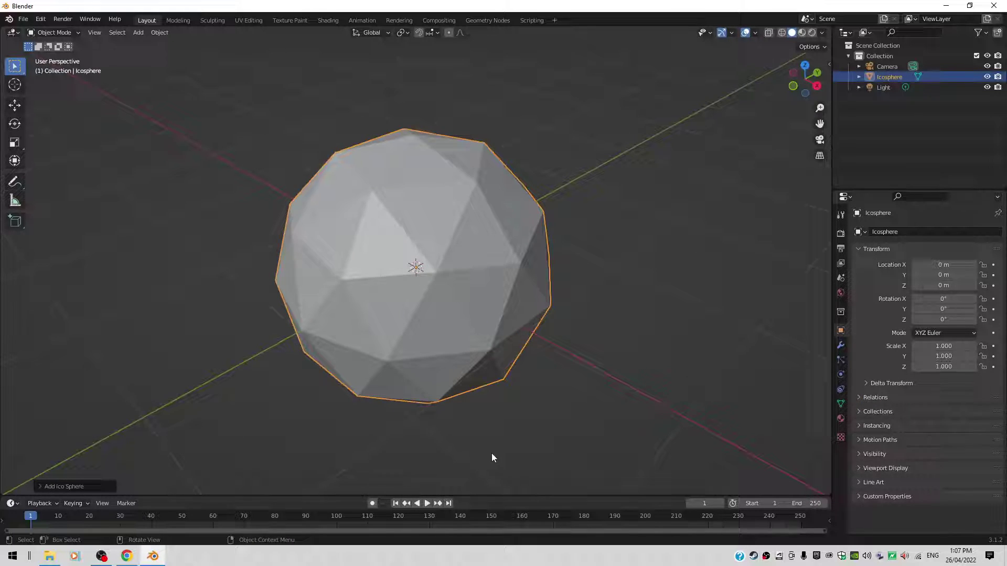
In Edit Mode, select a five-face patch on the icosphere's right side.
{"action": "key", "text": "Tab"}
{"action": "left_click", "coordinate": [484, 246]}
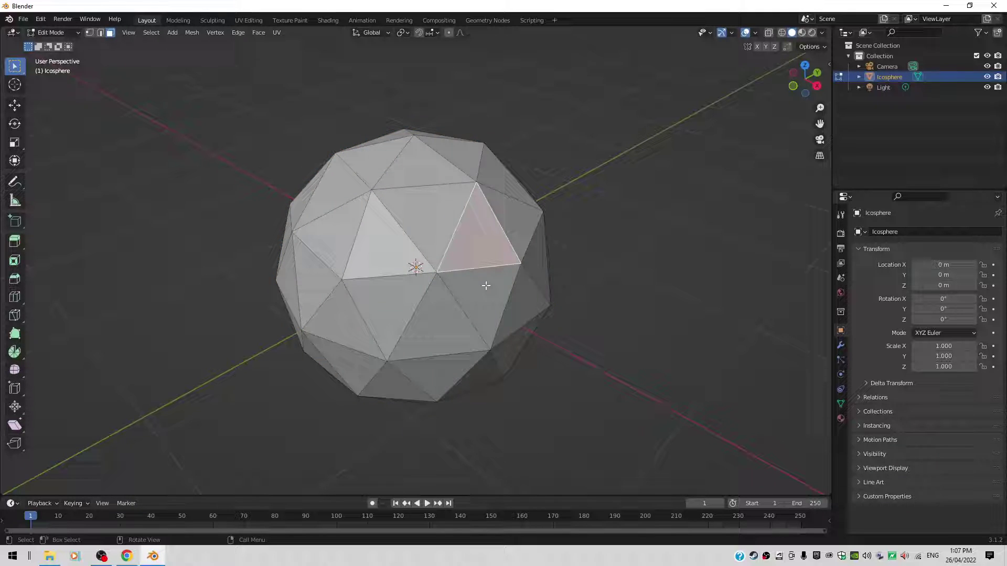
{"action": "left_click", "coordinate": [483, 285], "text": "shift"}
{"action": "left_click", "coordinate": [524, 300], "text": "shift"}
{"action": "left_click", "coordinate": [536, 264], "text": "shift"}
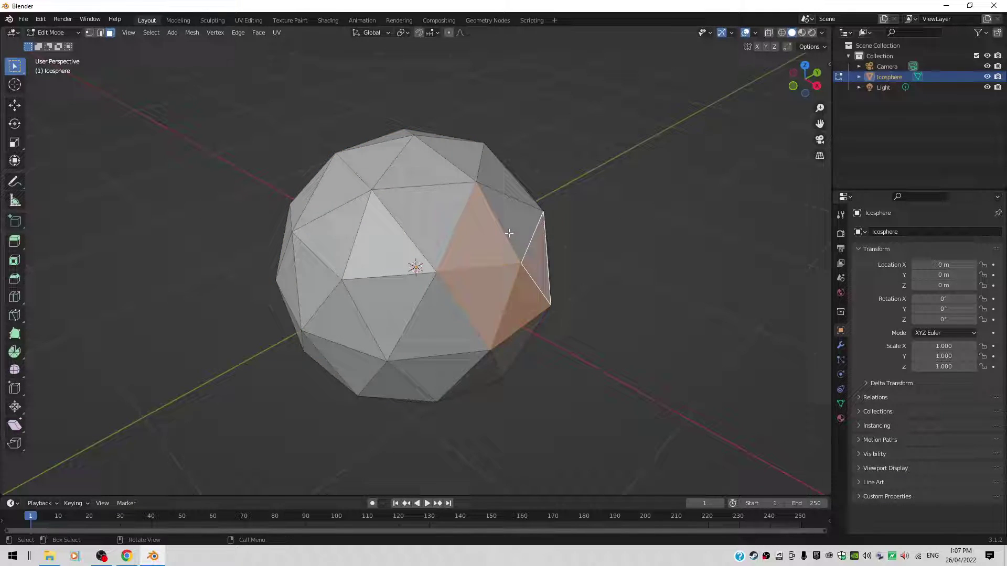
{"action": "left_click", "coordinate": [517, 223], "text": "shift"}
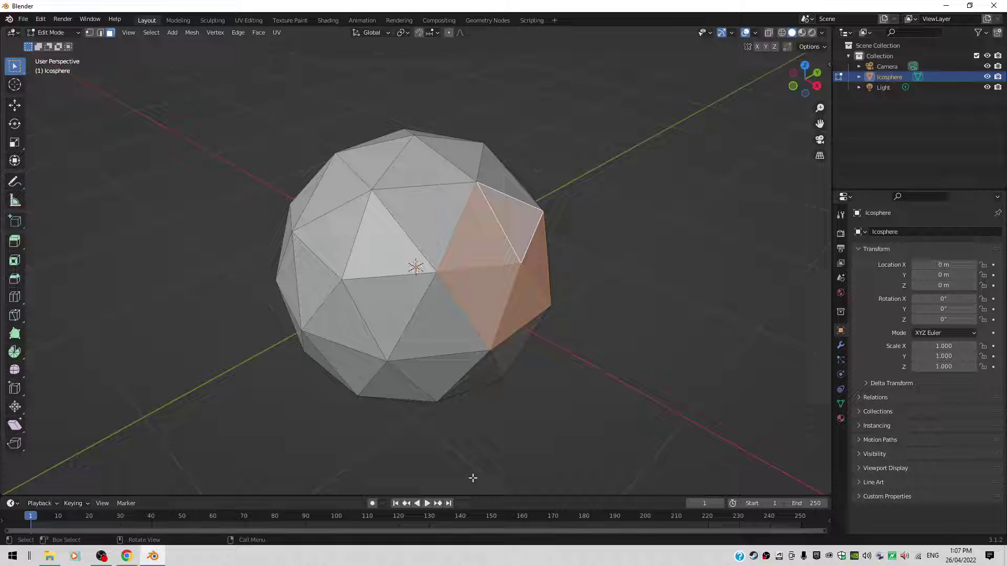
Split the selected faces off the mesh and start moving them outward.
{"action": "right_click", "coordinate": [481, 247]}
{"action": "left_click", "coordinate": [467, 244]}
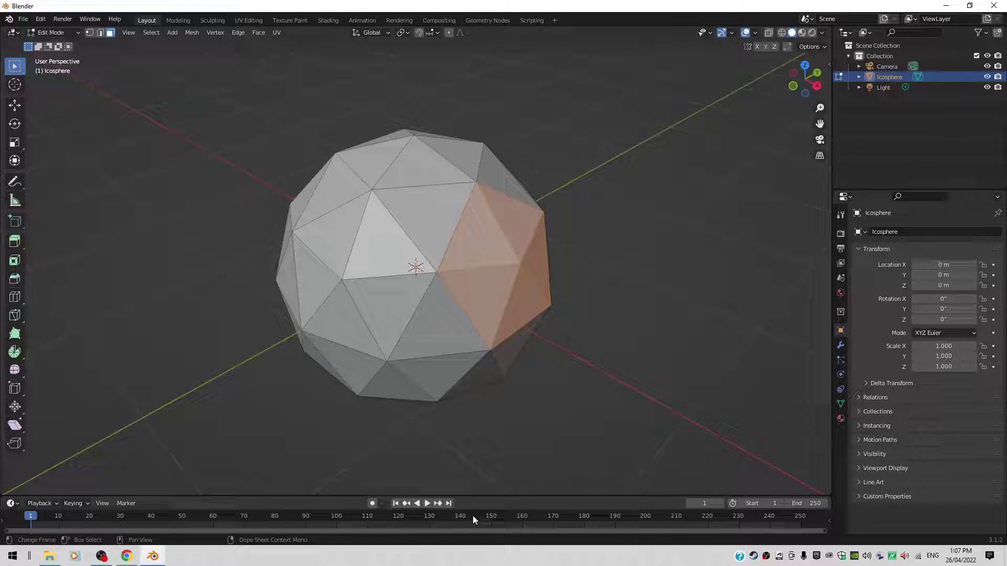
{"action": "key", "text": "g"}
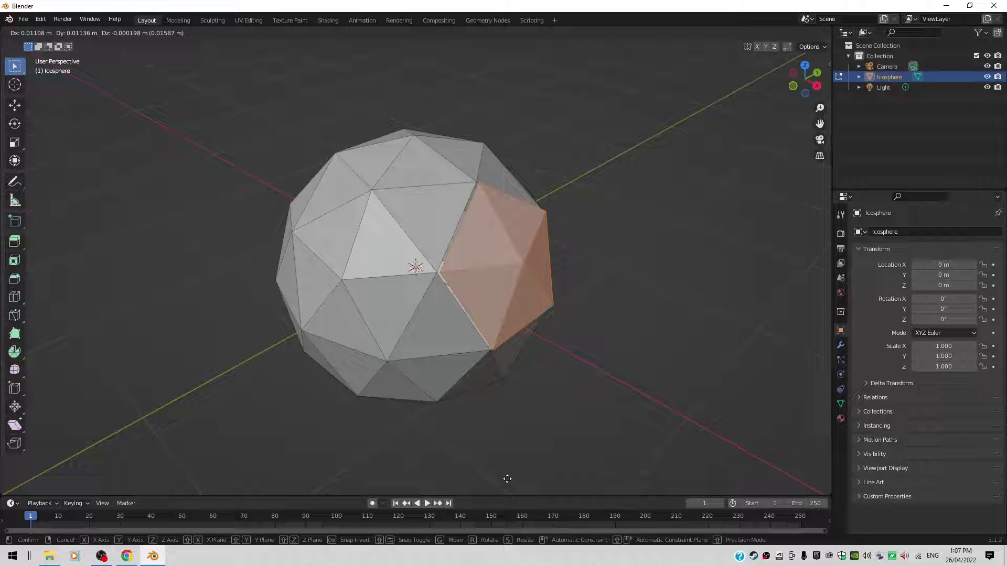
Confirm the patch move, then undo both the move and the split.
{"action": "left_click", "coordinate": [507, 478]}
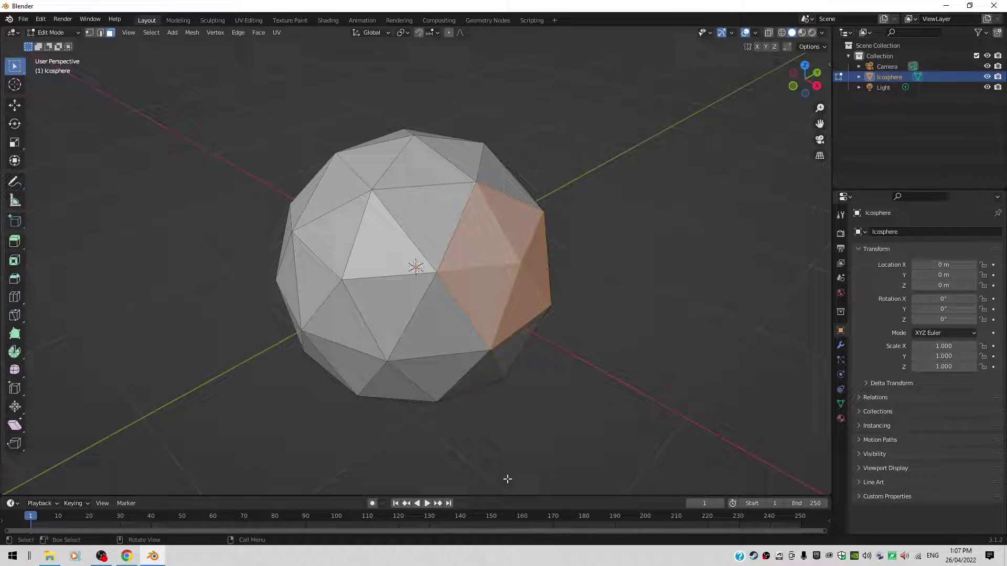
{"action": "key", "text": "ctrl+z"}
{"action": "key", "text": "ctrl+z"}
{"action": "key", "text": "ctrl+z"}
{"action": "key", "text": "ctrl+z"}
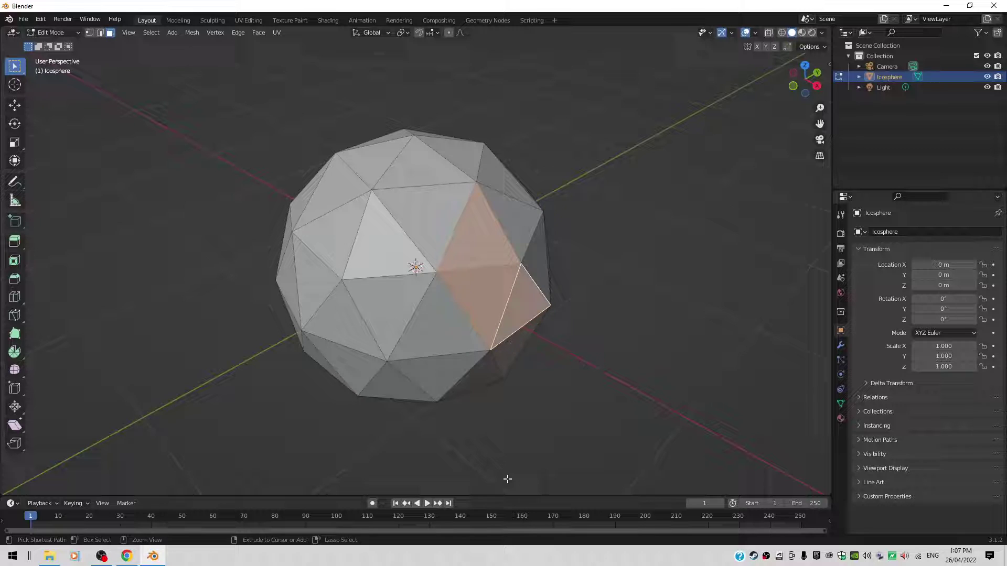
{"action": "key", "text": "ctrl+z"}
{"action": "key", "text": "ctrl+z"}
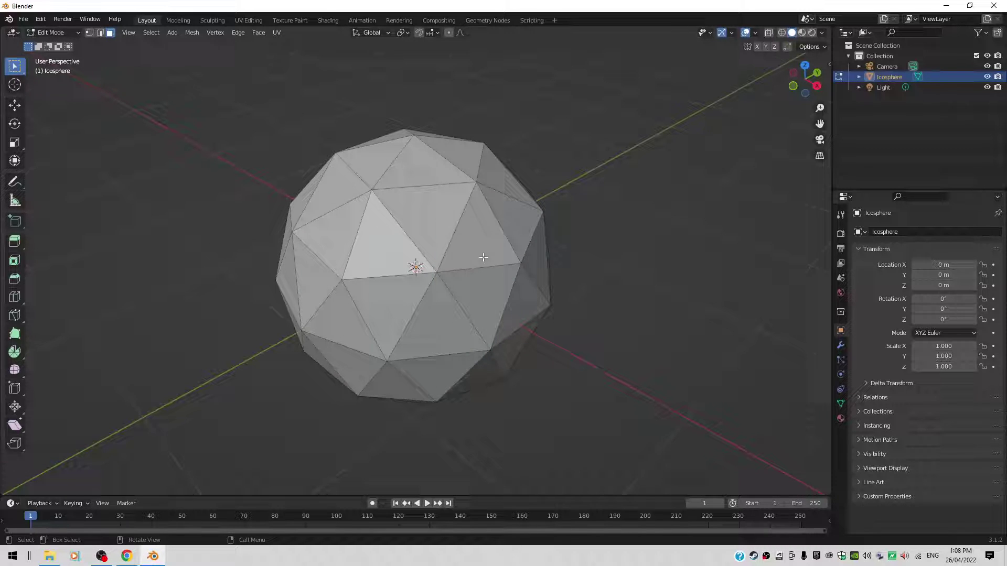
Split three individual faces off the mesh one at a time.
{"action": "left_click", "coordinate": [482, 237]}
{"action": "right_click", "coordinate": [483, 238]}
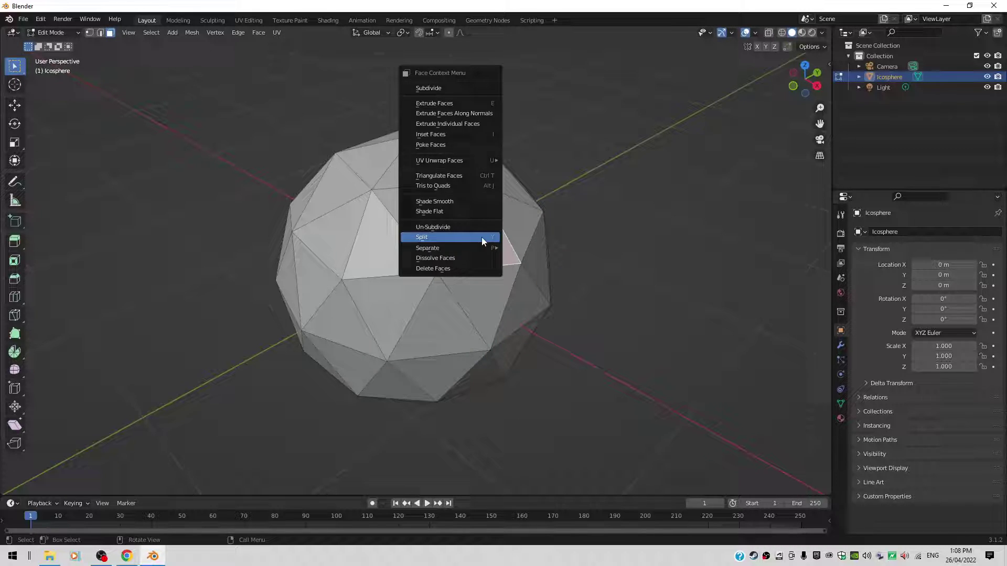
{"action": "left_click", "coordinate": [479, 237]}
{"action": "left_click", "coordinate": [479, 291]}
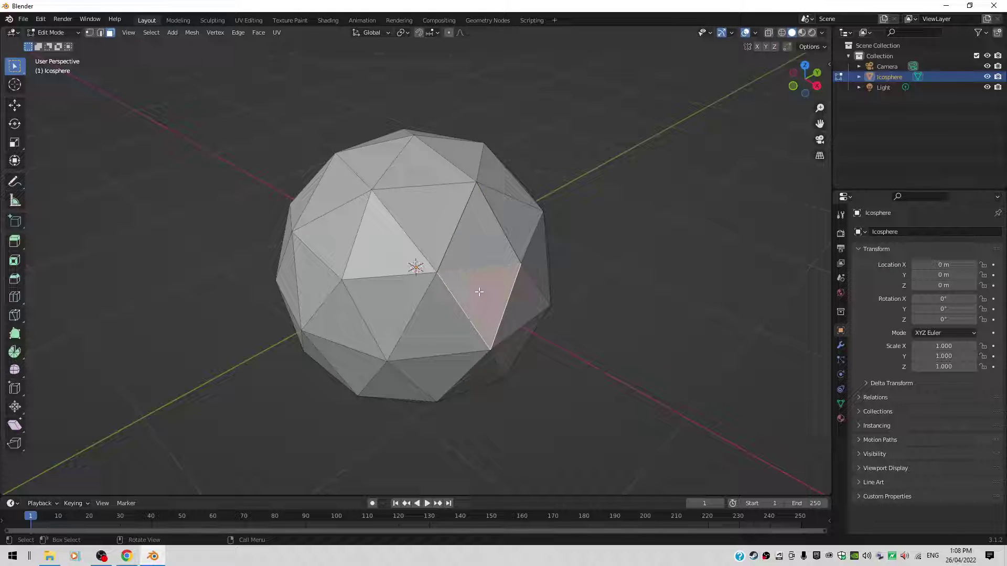
{"action": "right_click", "coordinate": [479, 292]}
{"action": "left_click", "coordinate": [474, 292]}
{"action": "left_click", "coordinate": [525, 298]}
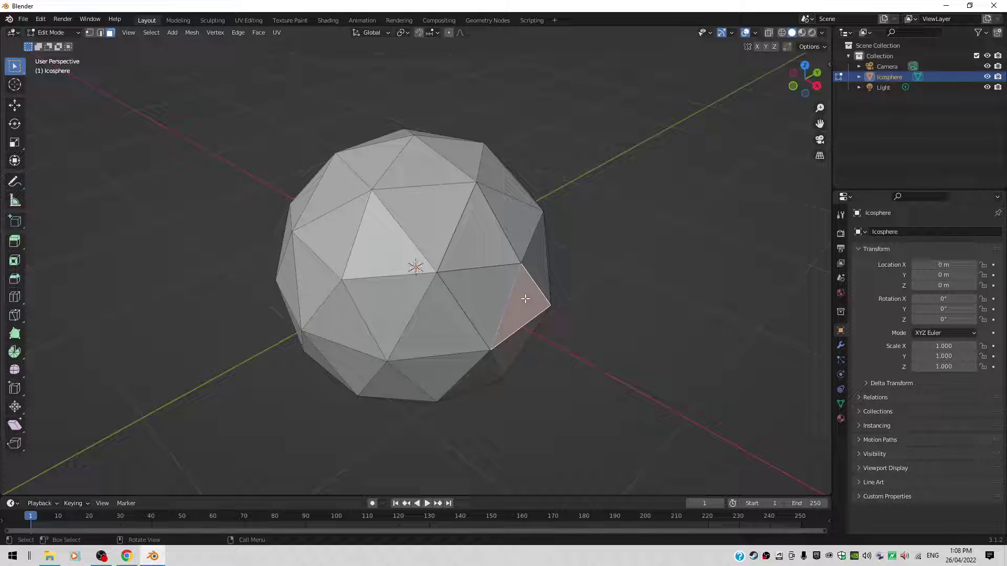
{"action": "right_click", "coordinate": [526, 299]}
{"action": "left_click", "coordinate": [502, 293]}
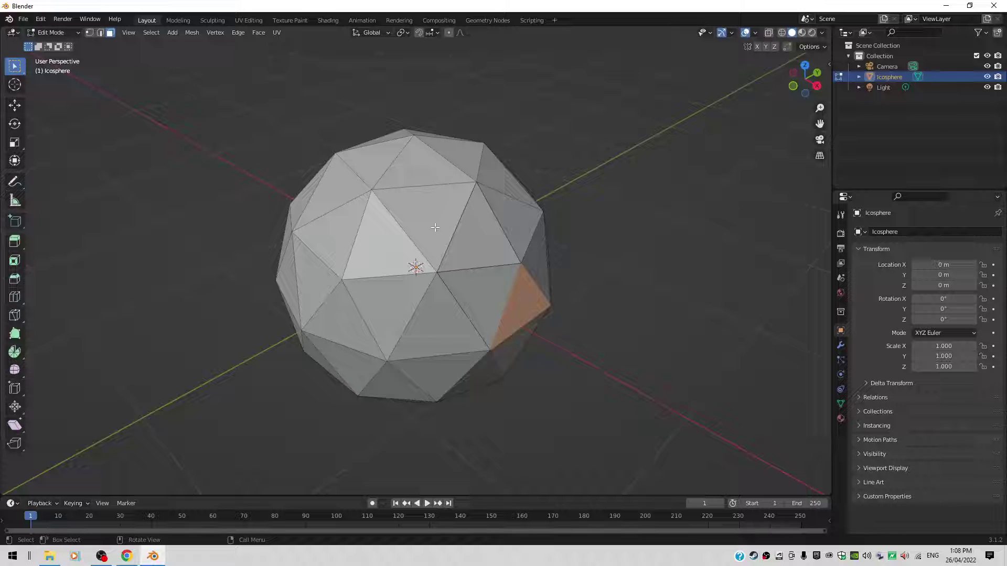
Test-move two split faces to check they are loose, cancelling each move.
{"action": "left_click", "coordinate": [469, 225]}
{"action": "key", "text": "g"}
{"action": "key", "text": "Escape"}
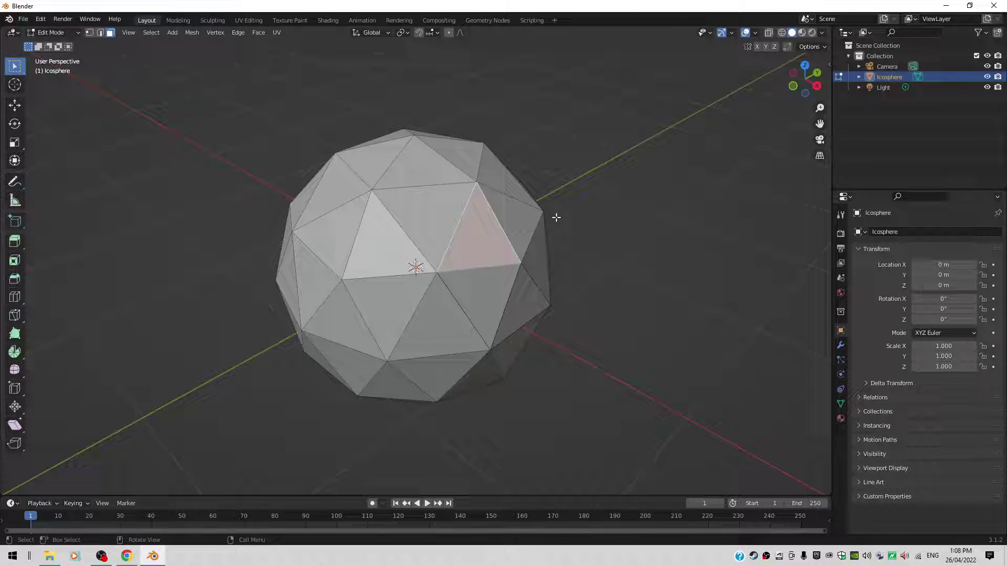
{"action": "left_click", "coordinate": [469, 288]}
{"action": "key", "text": "g"}
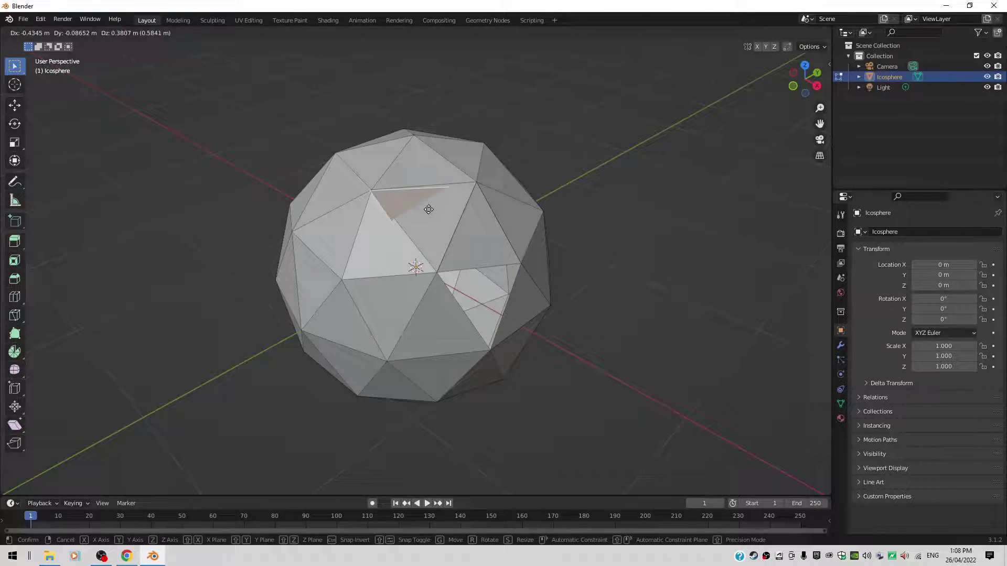
{"action": "key", "text": "Escape"}
Test-move the lower-right and thin right-edge faces, cancel, then undo and redo.
{"action": "left_click", "coordinate": [527, 290]}
{"action": "key", "text": "g"}
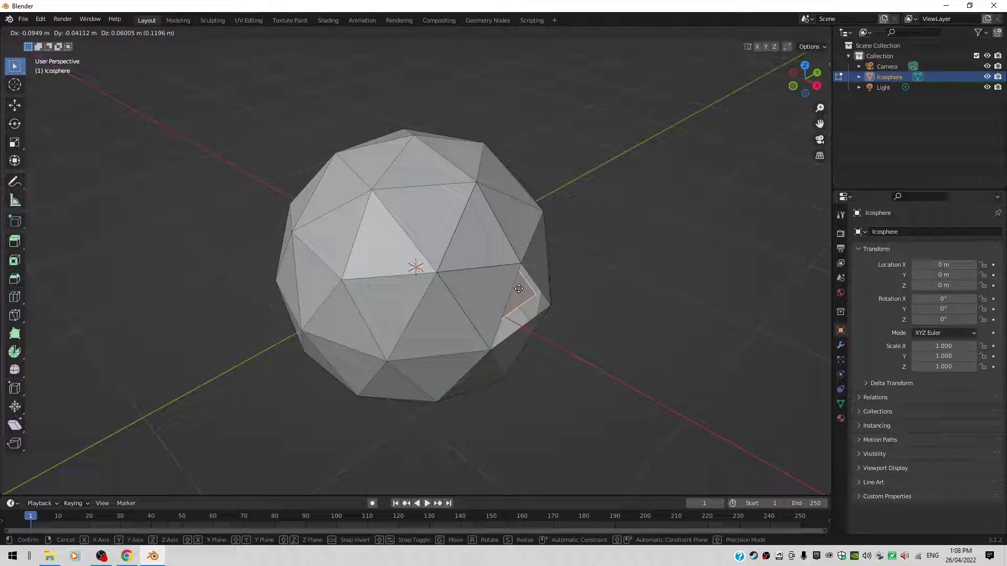
{"action": "key", "text": "Escape"}
{"action": "left_click", "coordinate": [530, 270]}
{"action": "key", "text": "g"}
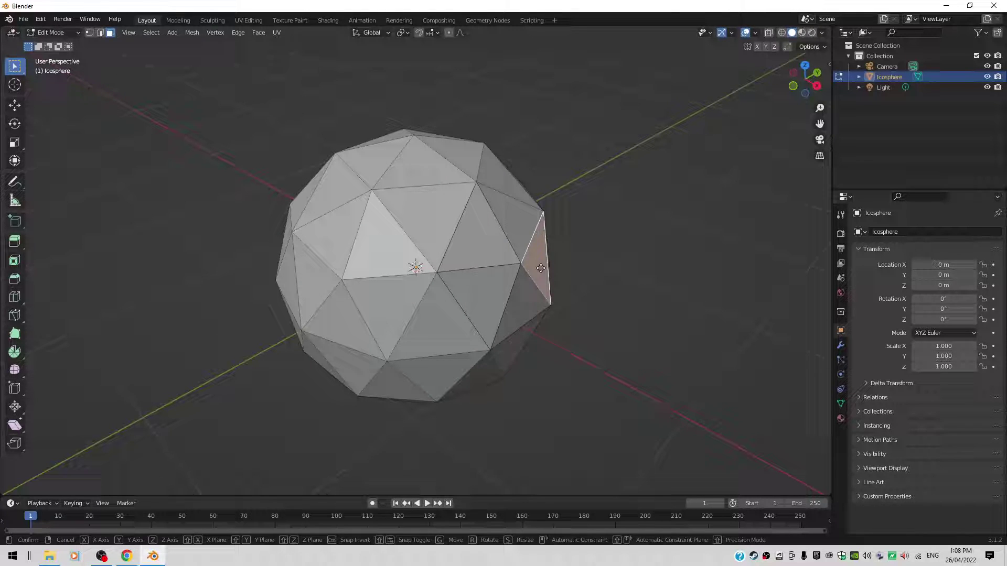
{"action": "key", "text": "Escape"}
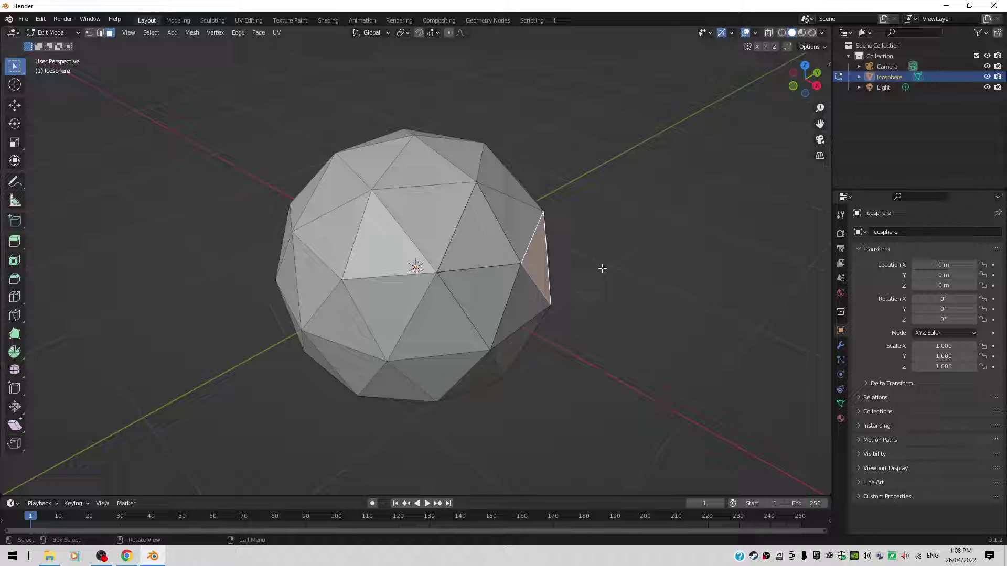
{"action": "key", "text": "ctrl+z"}
{"action": "key", "text": "ctrl+z"}
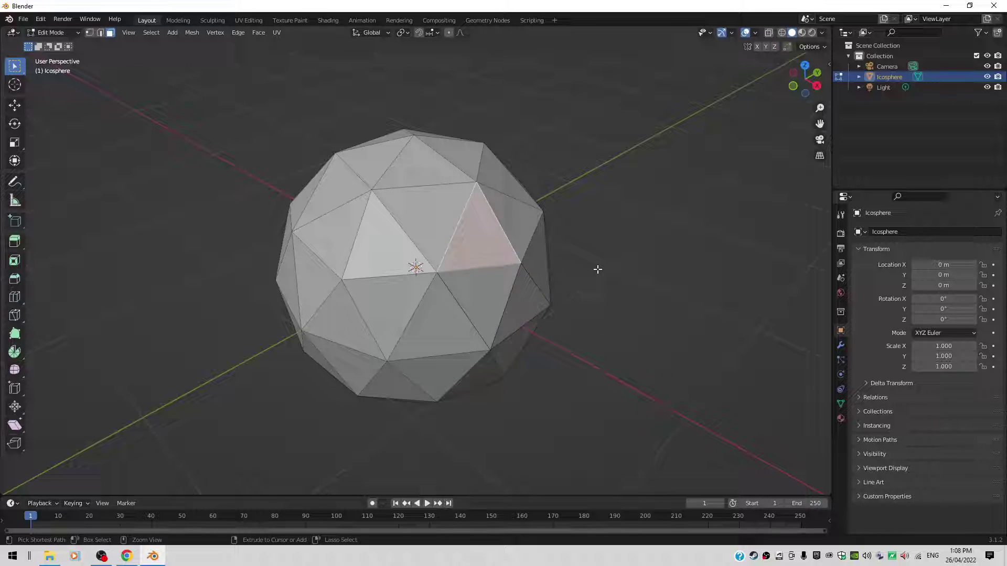
{"action": "key", "text": "ctrl+shift+z"}
Undo once more, dismiss the face menu, and start then cancel moving the whole mesh.
{"action": "key", "text": "ctrl+z"}
{"action": "key", "text": "ctrl+z"}
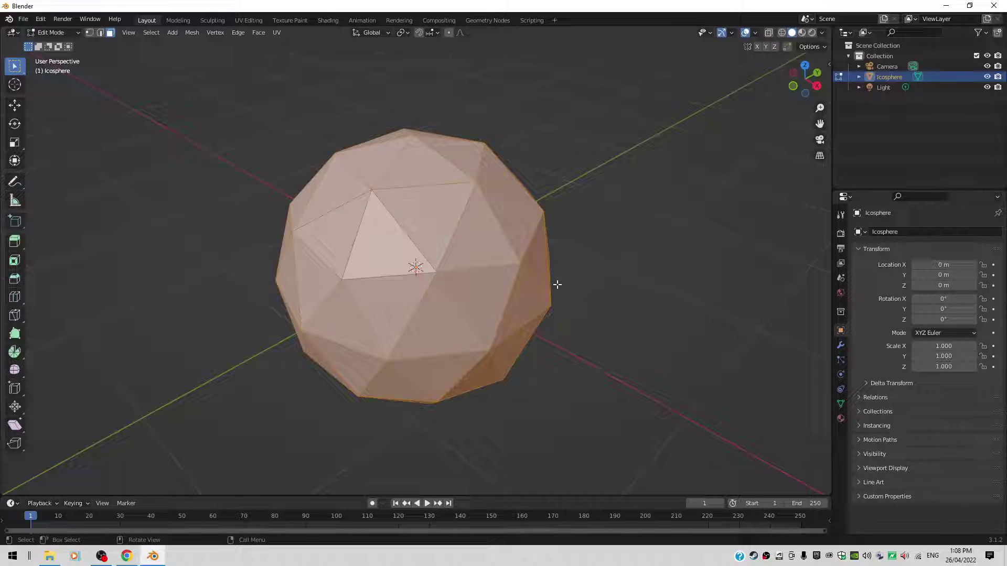
{"action": "right_click", "coordinate": [467, 246]}
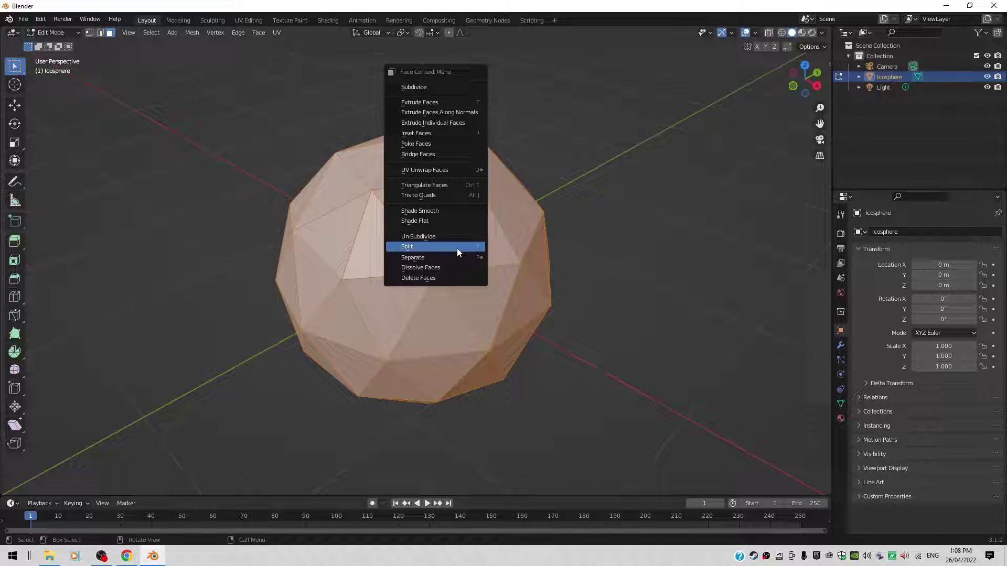
{"action": "key", "text": "Escape"}
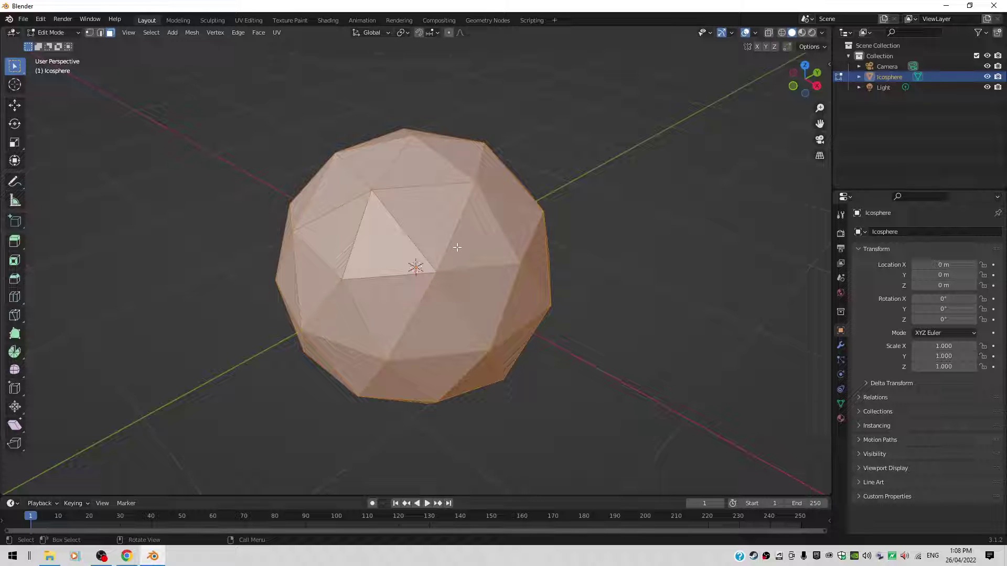
{"action": "key", "text": "g"}
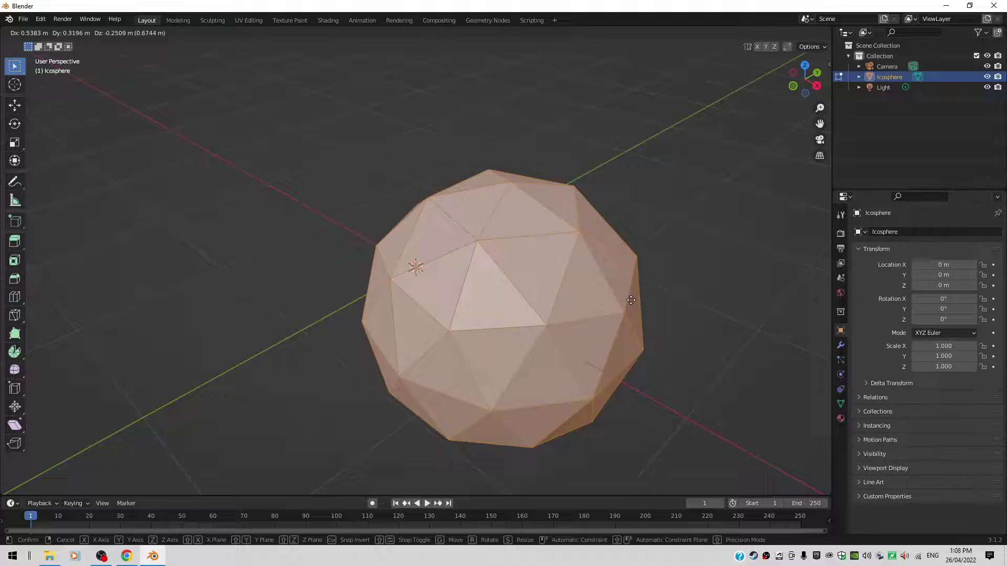
{"action": "key", "text": "Escape"}
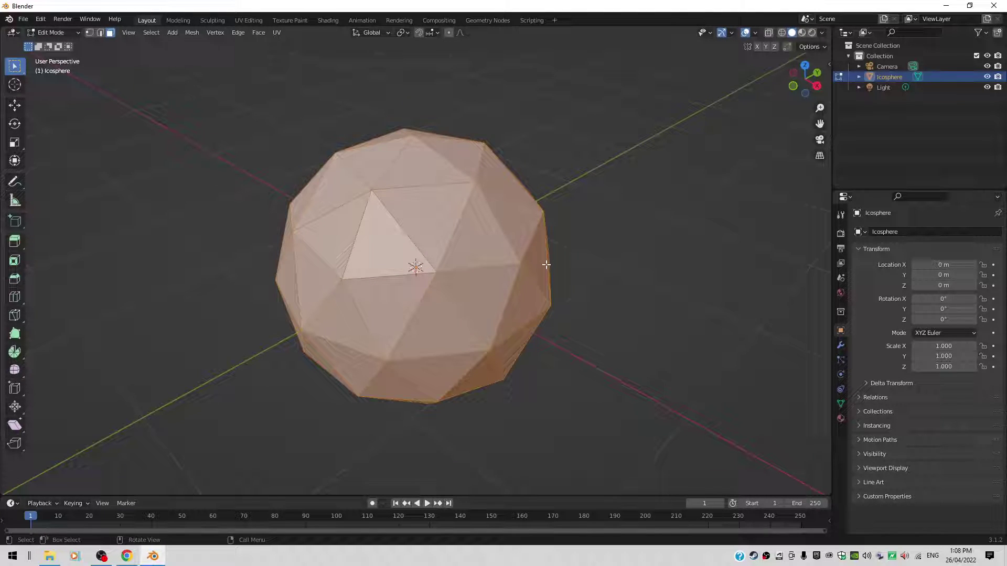
Split the whole mesh with Split > Faces by Edges and test-pull one face loose.
{"action": "key", "text": "alt+m"}
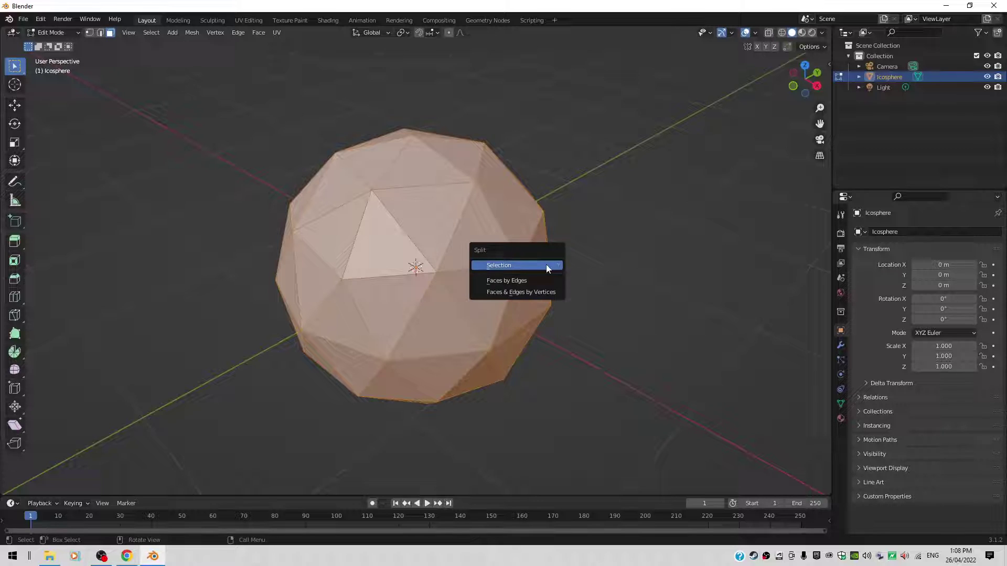
{"action": "left_click", "coordinate": [509, 283]}
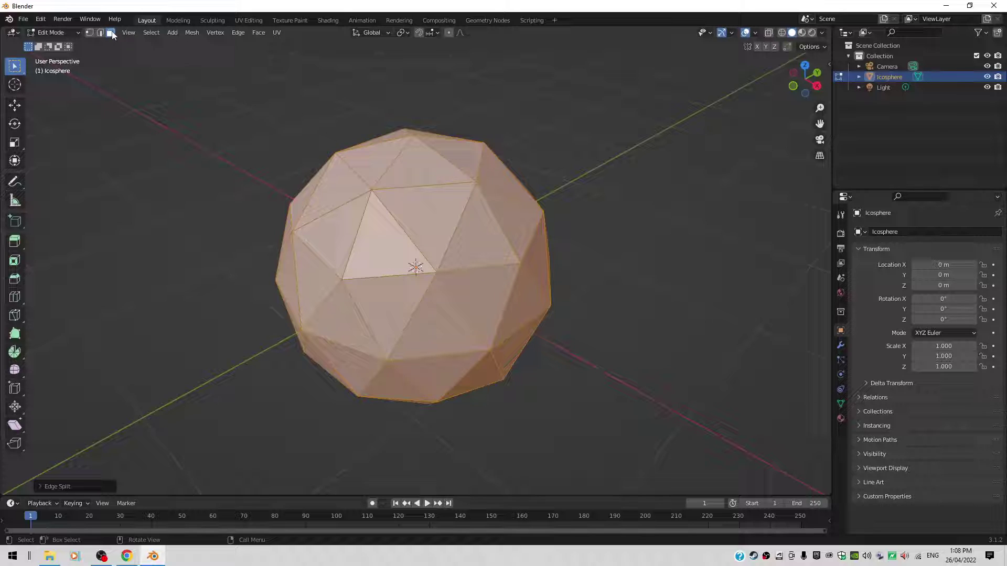
{"action": "left_click", "coordinate": [473, 240]}
{"action": "key", "text": "g"}
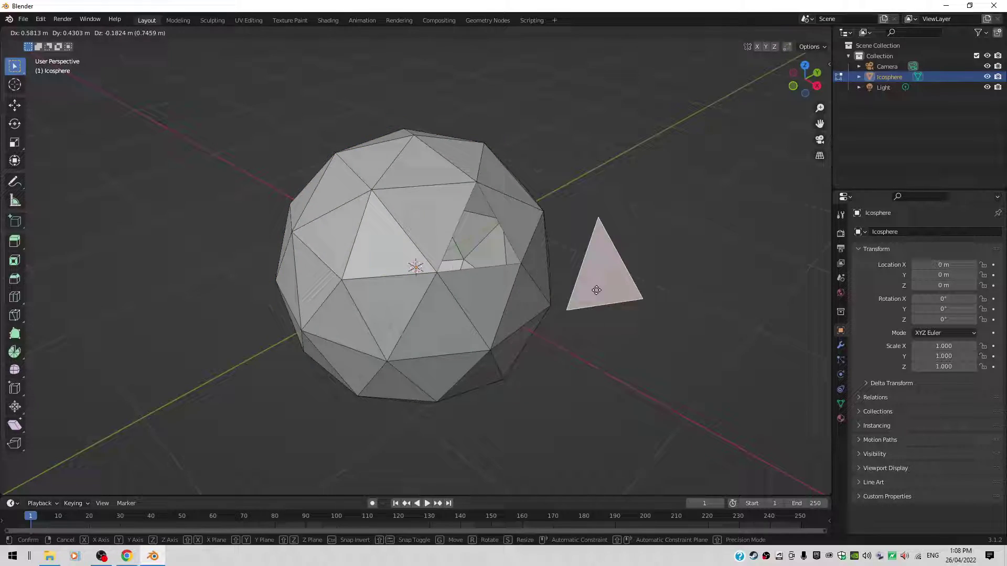
{"action": "right_click", "coordinate": [547, 254]}
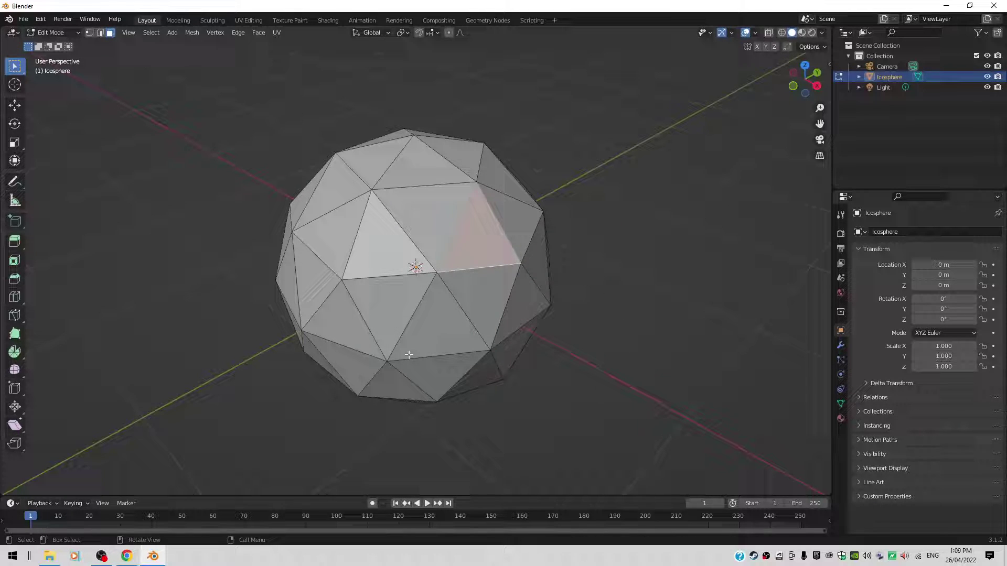
Test-pull a lower face and an upper-left face, cancel each, then deselect all.
{"action": "left_click", "coordinate": [438, 333]}
{"action": "key", "text": "g"}
{"action": "right_click", "coordinate": [510, 298]}
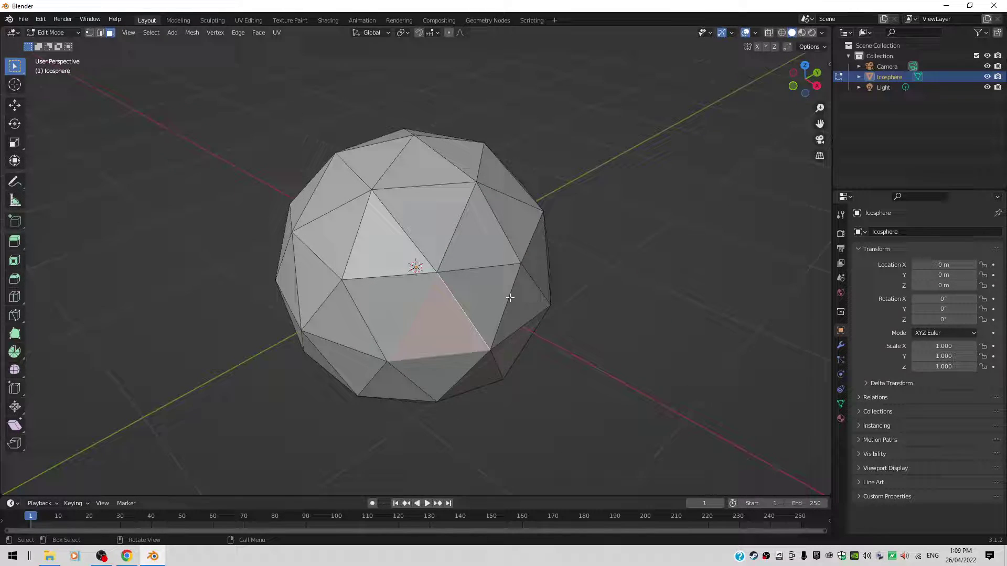
{"action": "left_click", "coordinate": [321, 219]}
{"action": "key", "text": "g"}
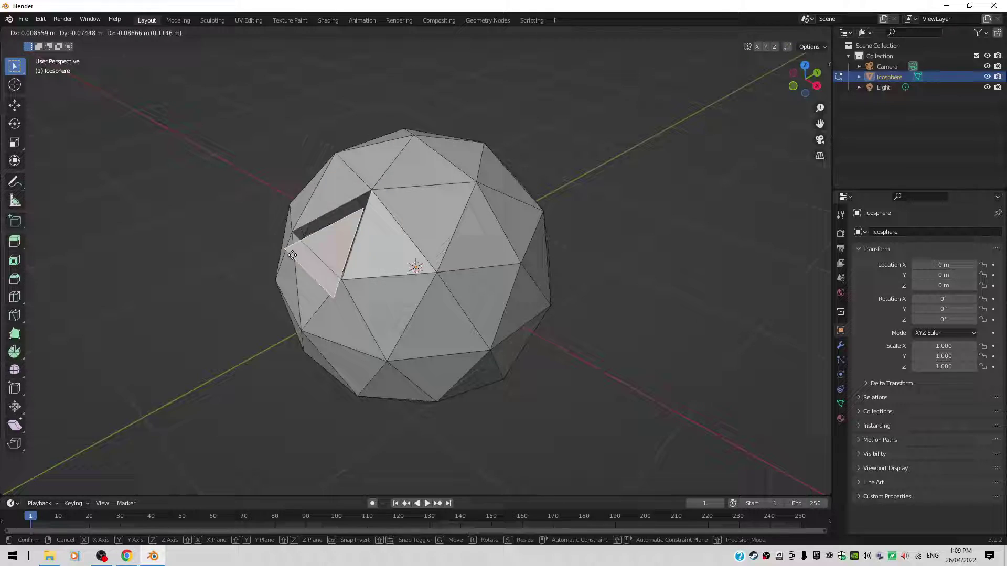
{"action": "right_click", "coordinate": [306, 296]}
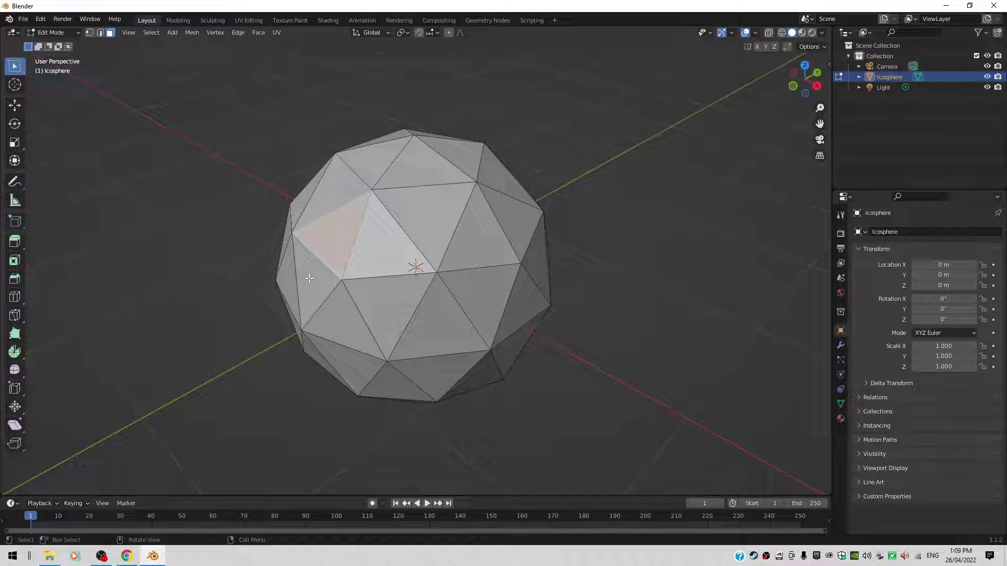
{"action": "key", "text": "alt+a"}
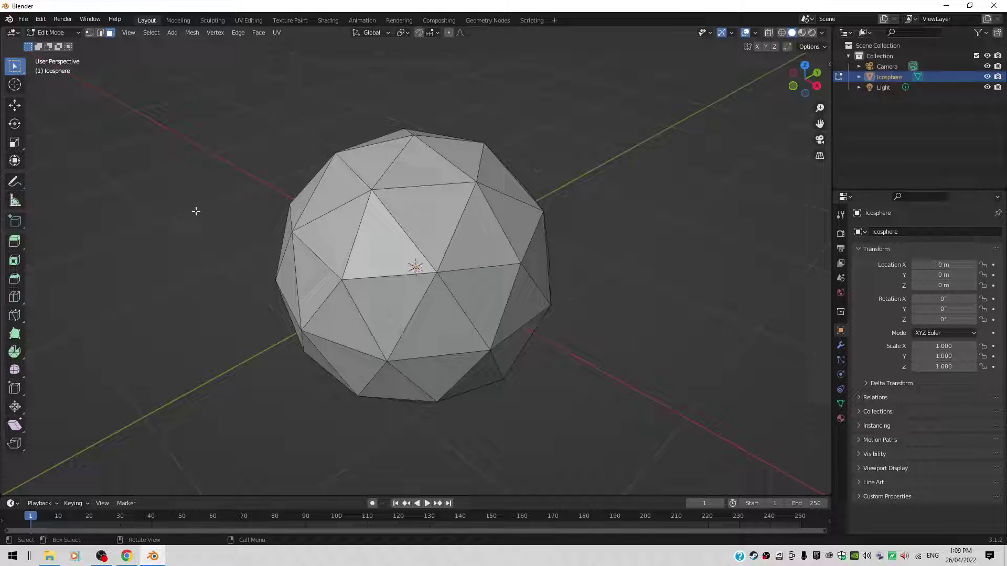
Select random faces, set pivot to 3D Cursor and orientation to Normal, then scale outward.
{"action": "left_click", "coordinate": [151, 32]}
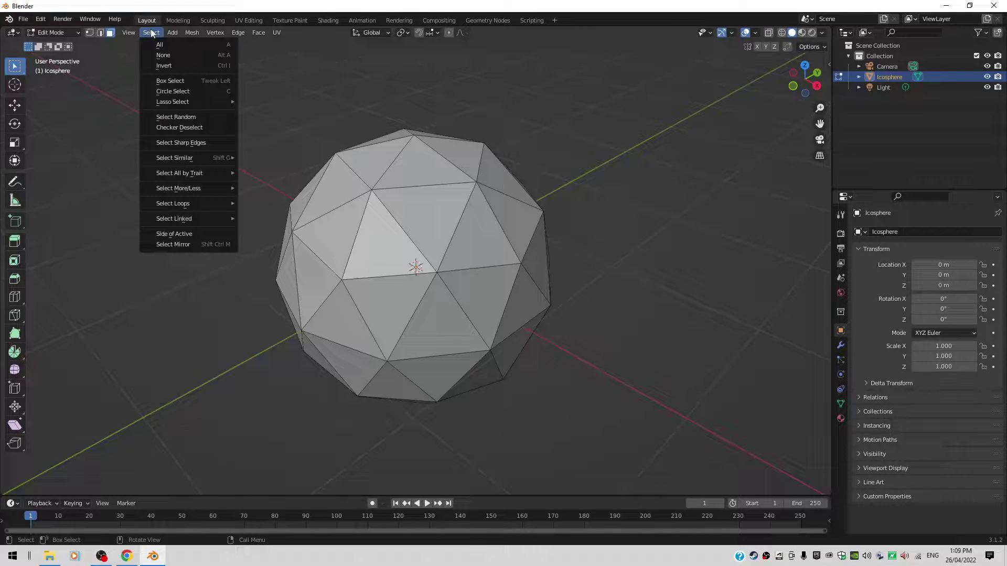
{"action": "left_click", "coordinate": [170, 117]}
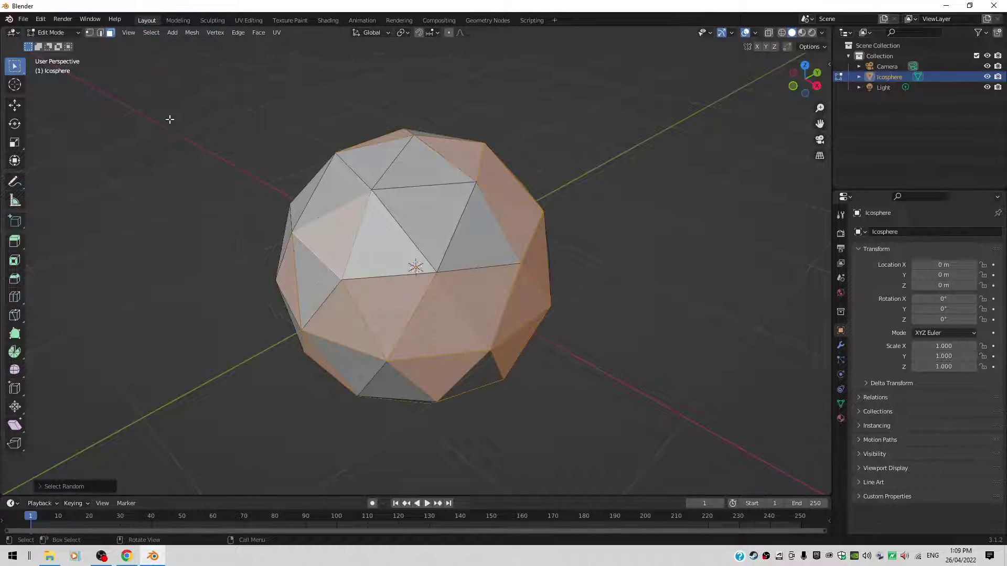
{"action": "left_click", "coordinate": [408, 33]}
{"action": "left_click", "coordinate": [423, 56]}
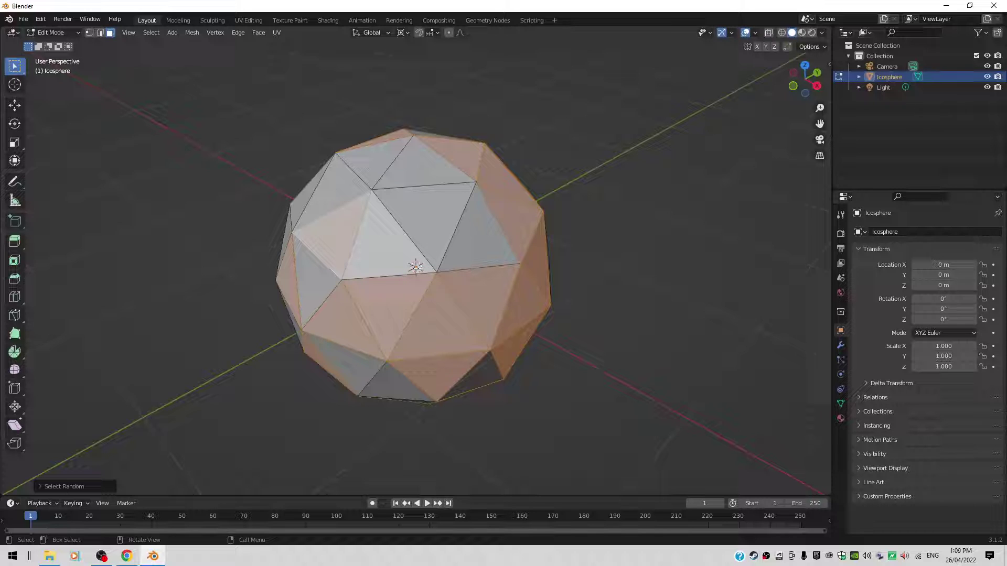
{"action": "left_click", "coordinate": [381, 32]}
{"action": "left_click", "coordinate": [354, 86]}
{"action": "key", "text": "s"}
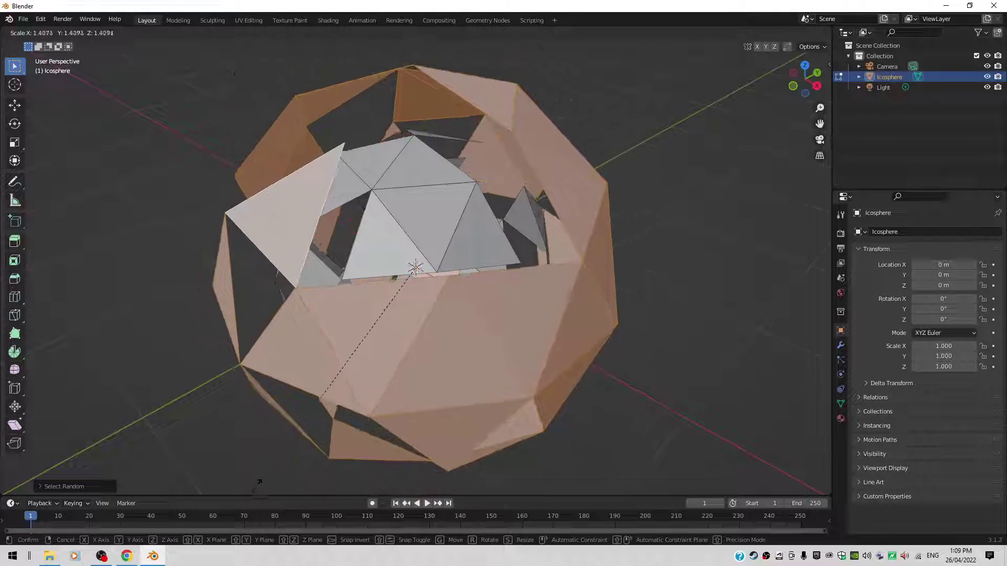
Confirm the outward scale of about 1.41, Poke Faces on the selection, and deselect all.
{"action": "left_click", "coordinate": [279, 484]}
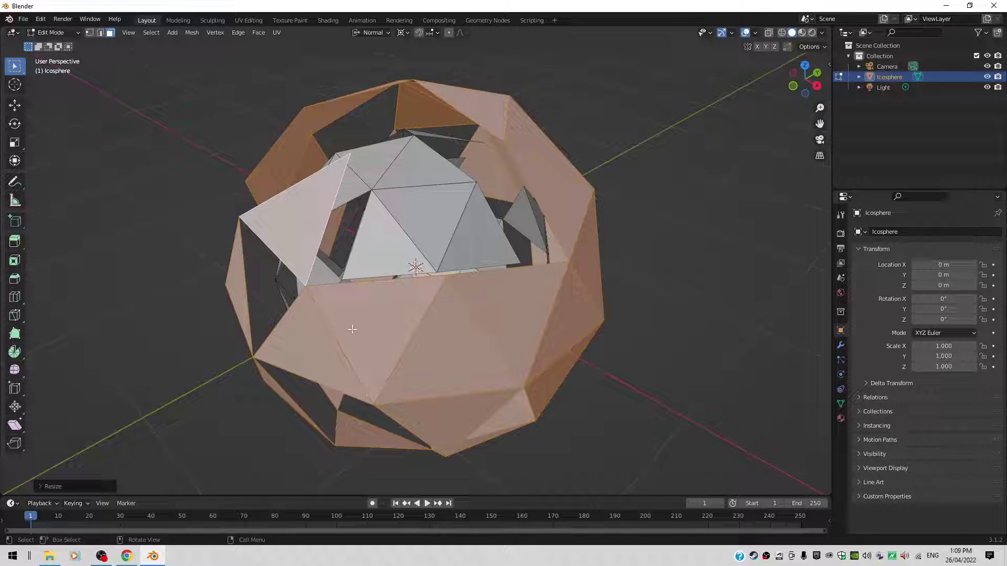
{"action": "right_click", "coordinate": [365, 314]}
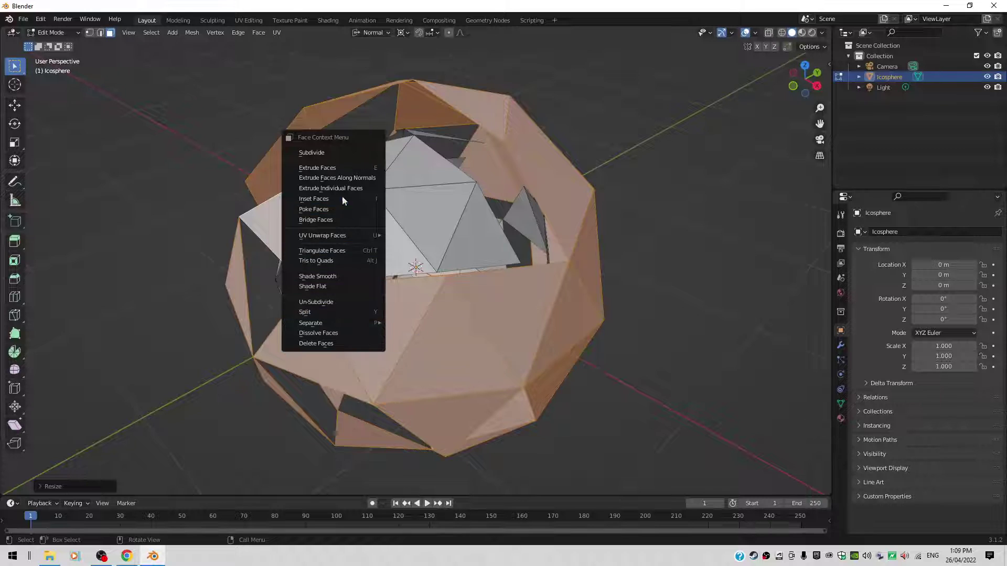
{"action": "left_click", "coordinate": [333, 210]}
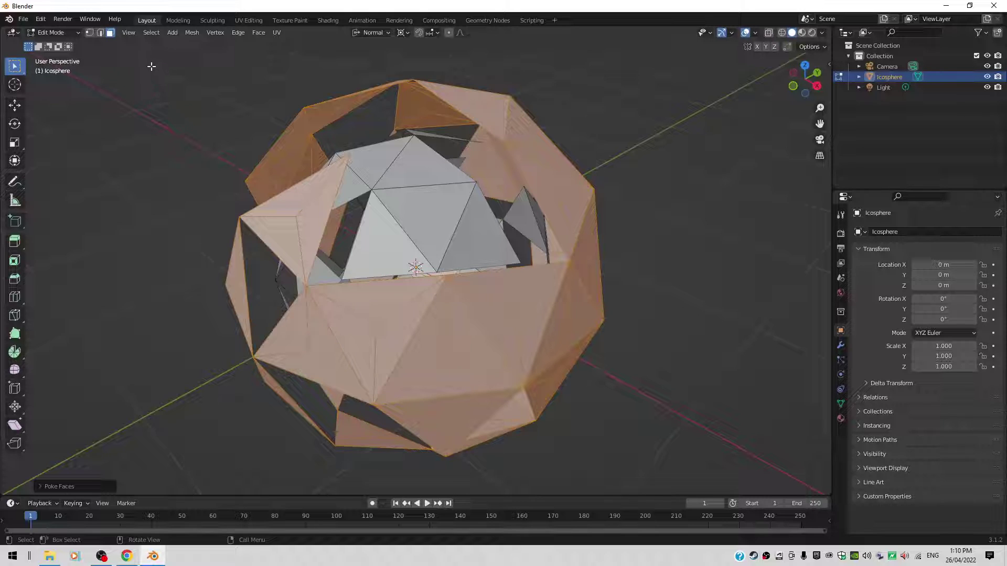
{"action": "key", "text": "alt+a"}
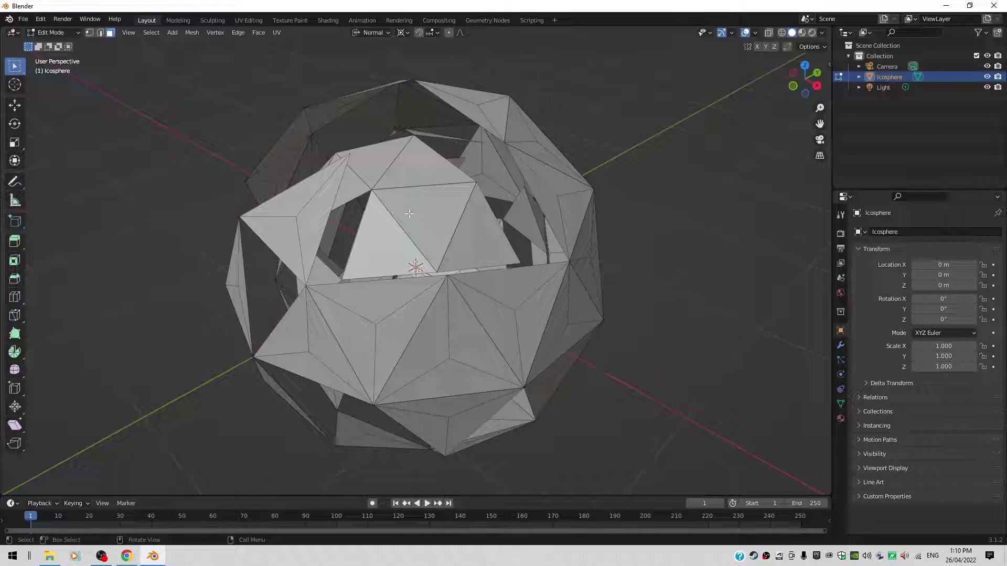
Switch to vertex select, pick random vertices and scale them outward into spikes.
{"action": "left_click", "coordinate": [153, 34]}
{"action": "left_click", "coordinate": [90, 32]}
{"action": "left_click", "coordinate": [152, 32]}
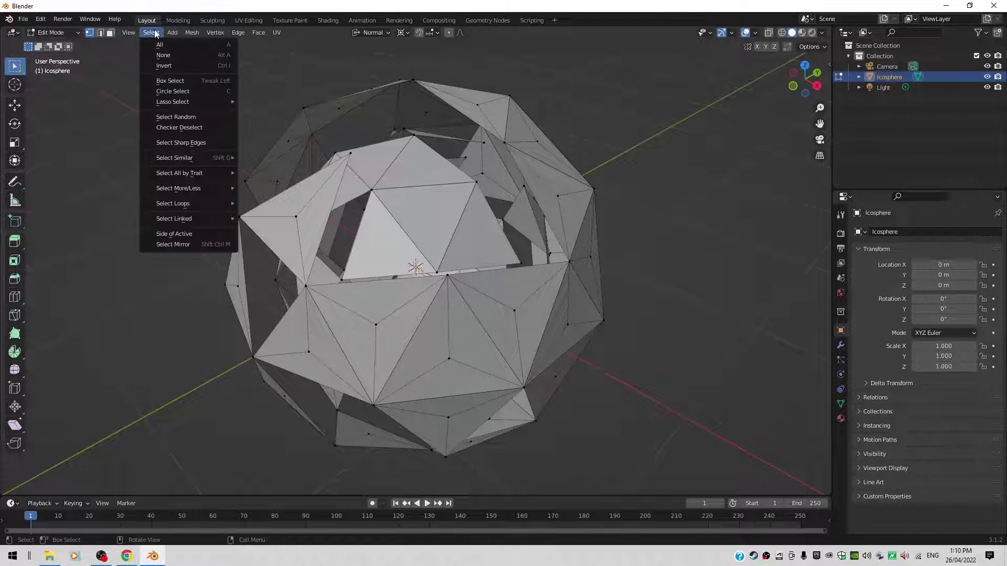
{"action": "left_click", "coordinate": [183, 117]}
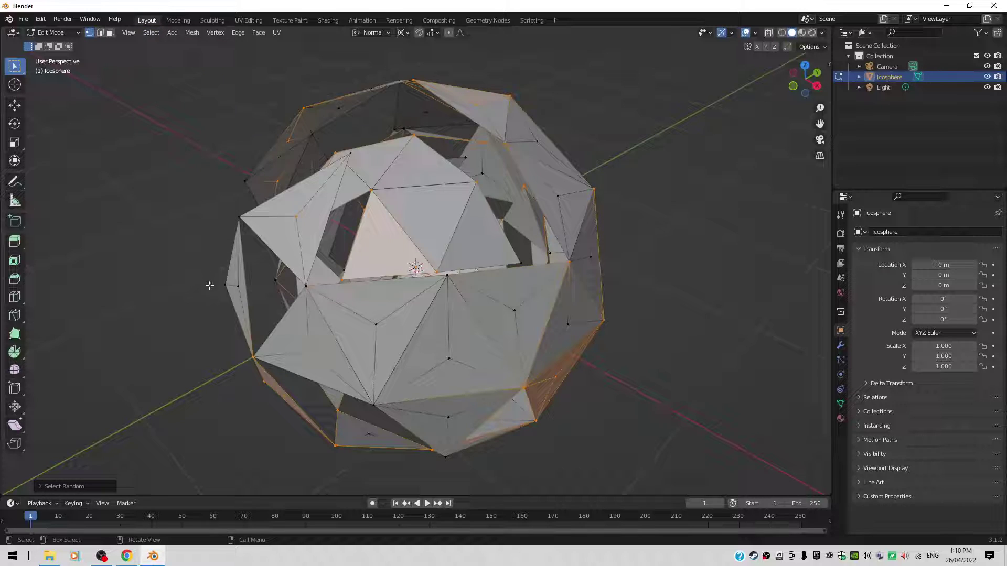
{"action": "key", "text": "s"}
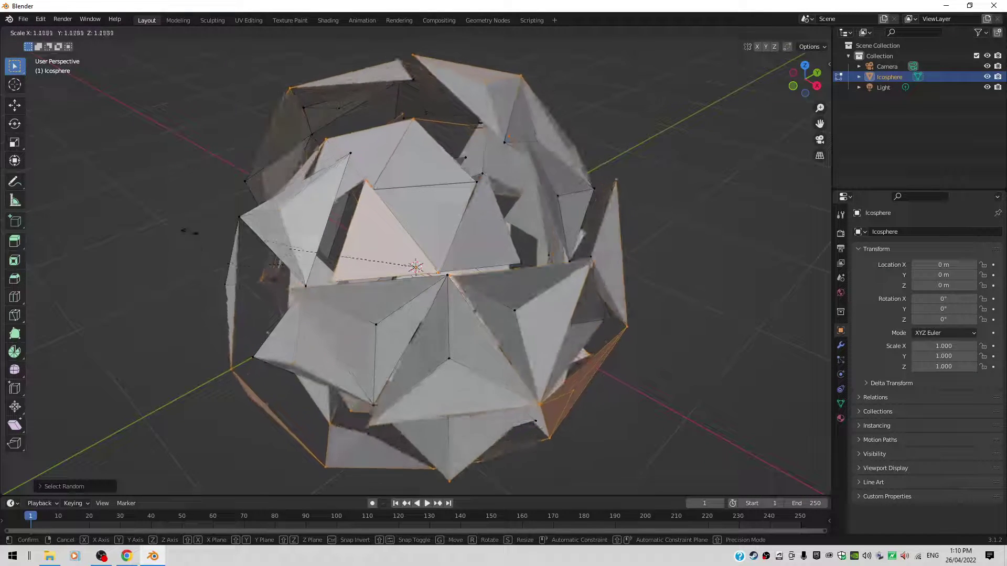
{"action": "left_click", "coordinate": [181, 259]}
Orbit around the spiky sphere, return to Object Mode and zoom in.
{"action": "middle_click_drag", "start_coordinate": [181, 259], "coordinate": [214, 240]}
{"action": "key", "text": "Tab"}
{"action": "scroll", "coordinate": [214, 240], "scroll_direction": "up", "scroll_amount": 2}
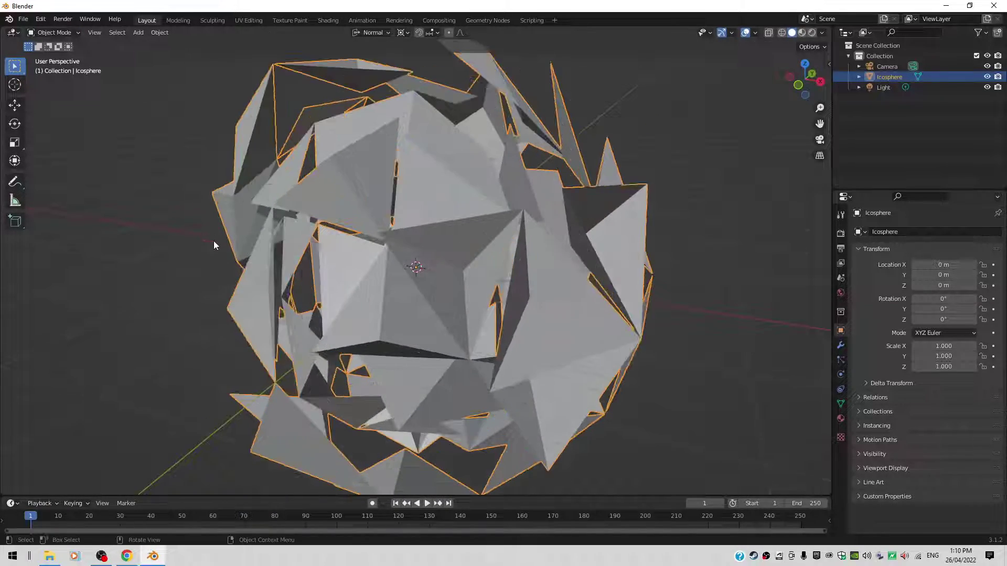